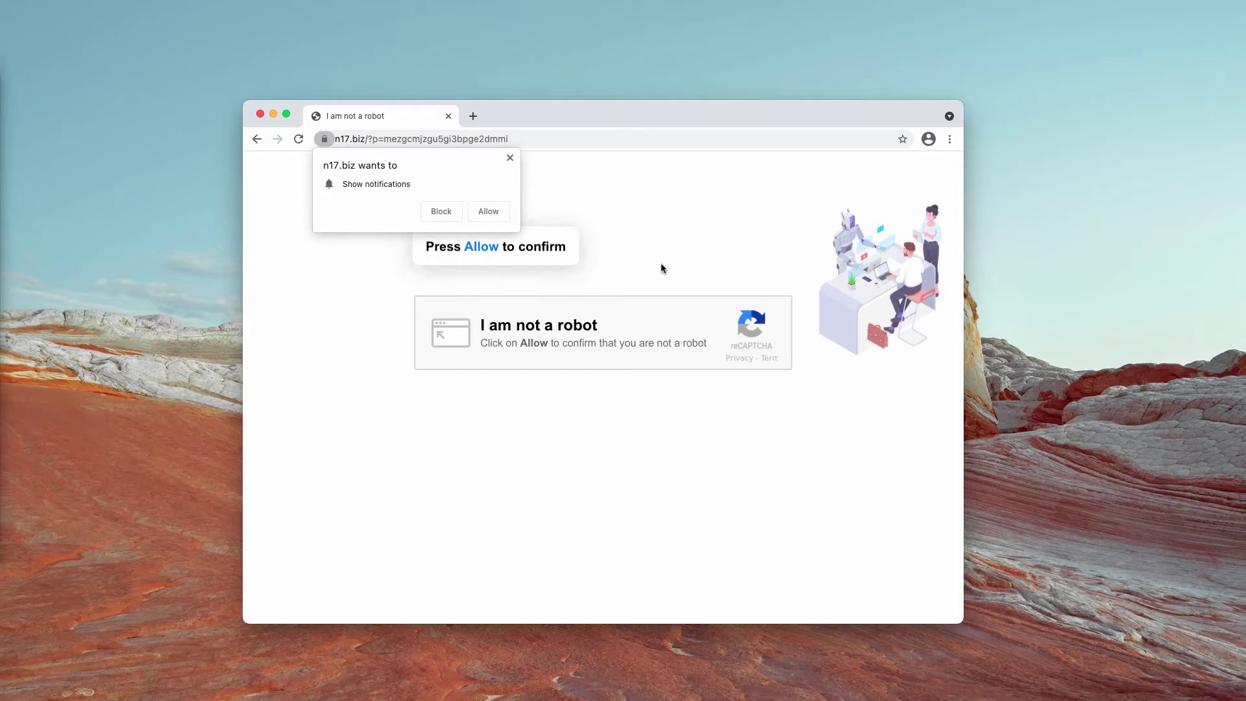
Step: Allow n17.biz notifications, then close the lpfile.ru download tab, keeping only a blank new tab
left_click_drag(657, 106, 657, 122)
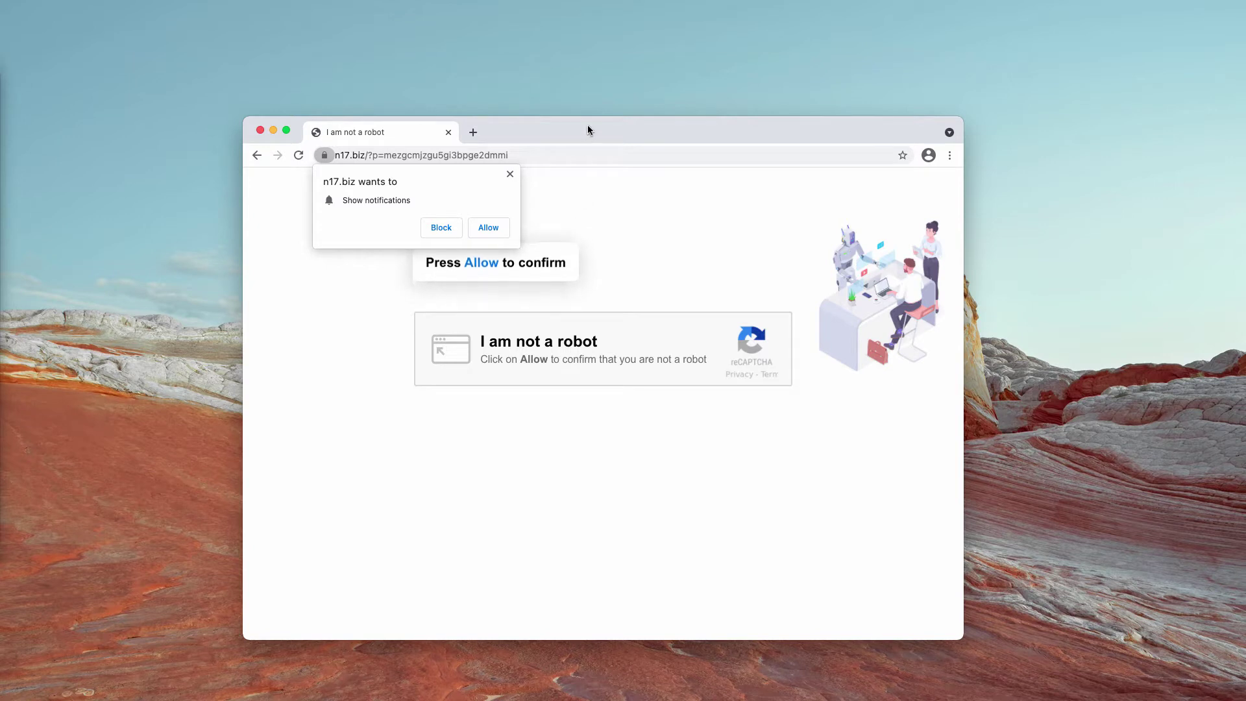
left_click(503, 228)
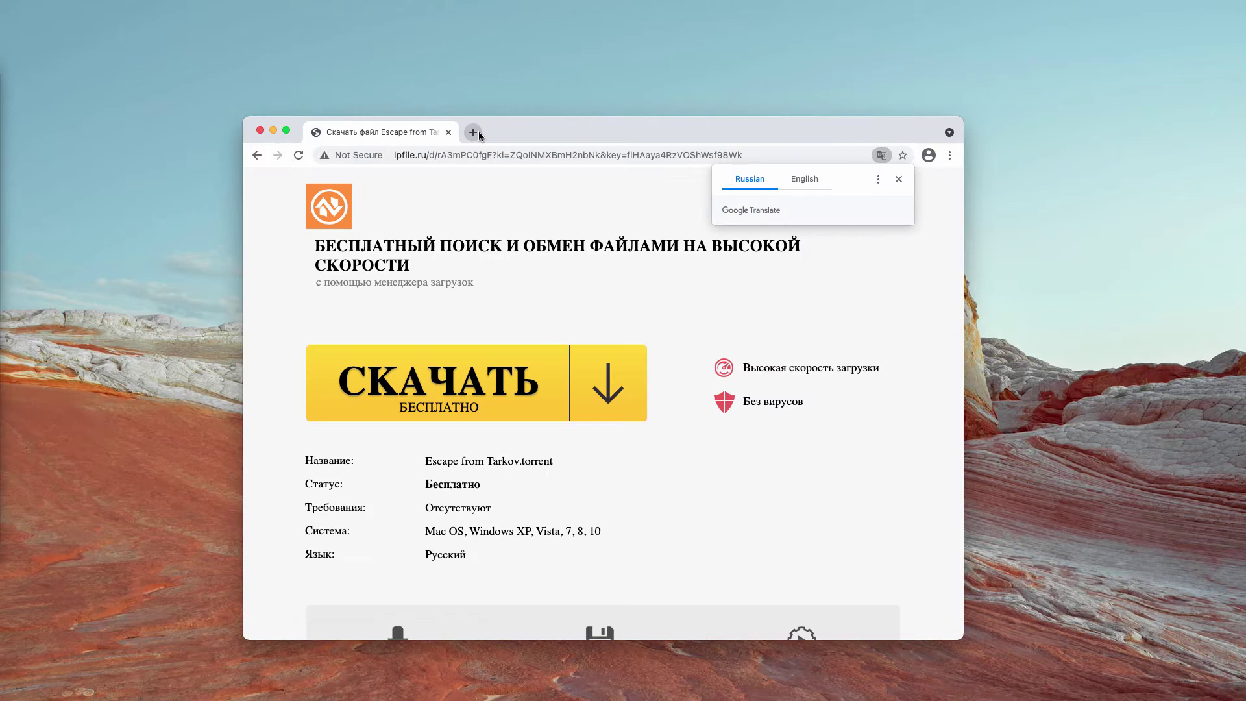
left_click(478, 132)
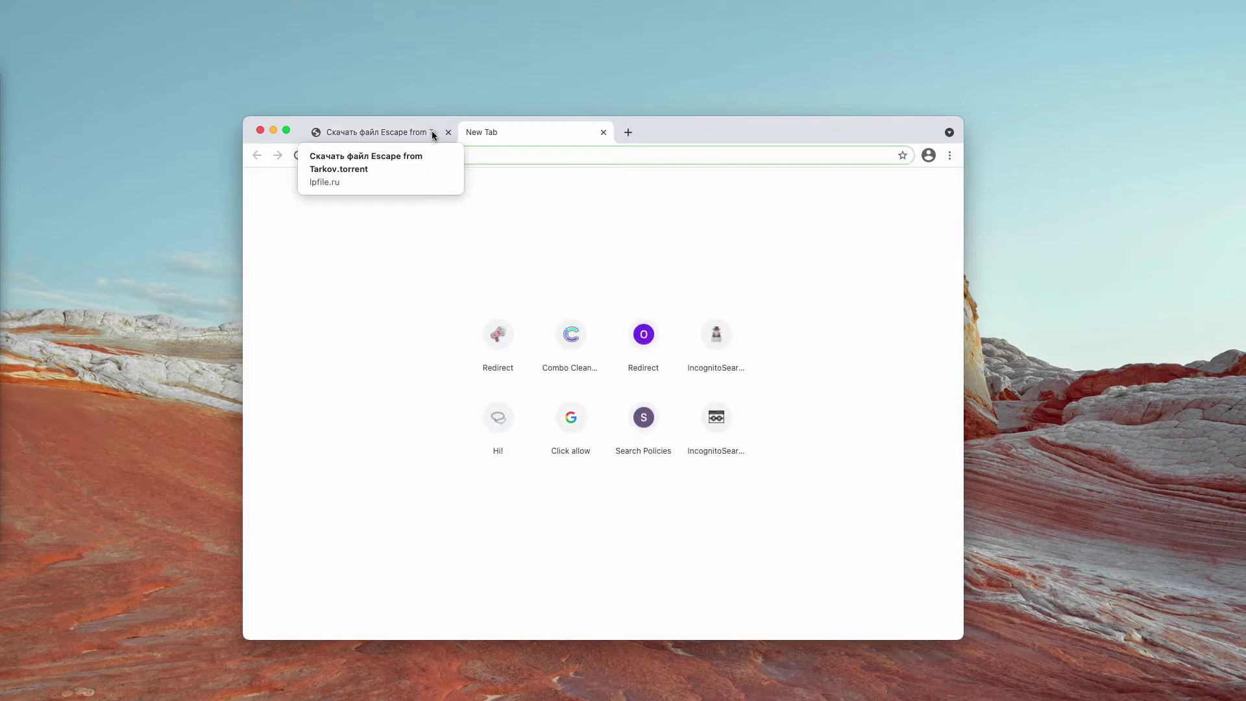
left_click(431, 131)
left_click(448, 133)
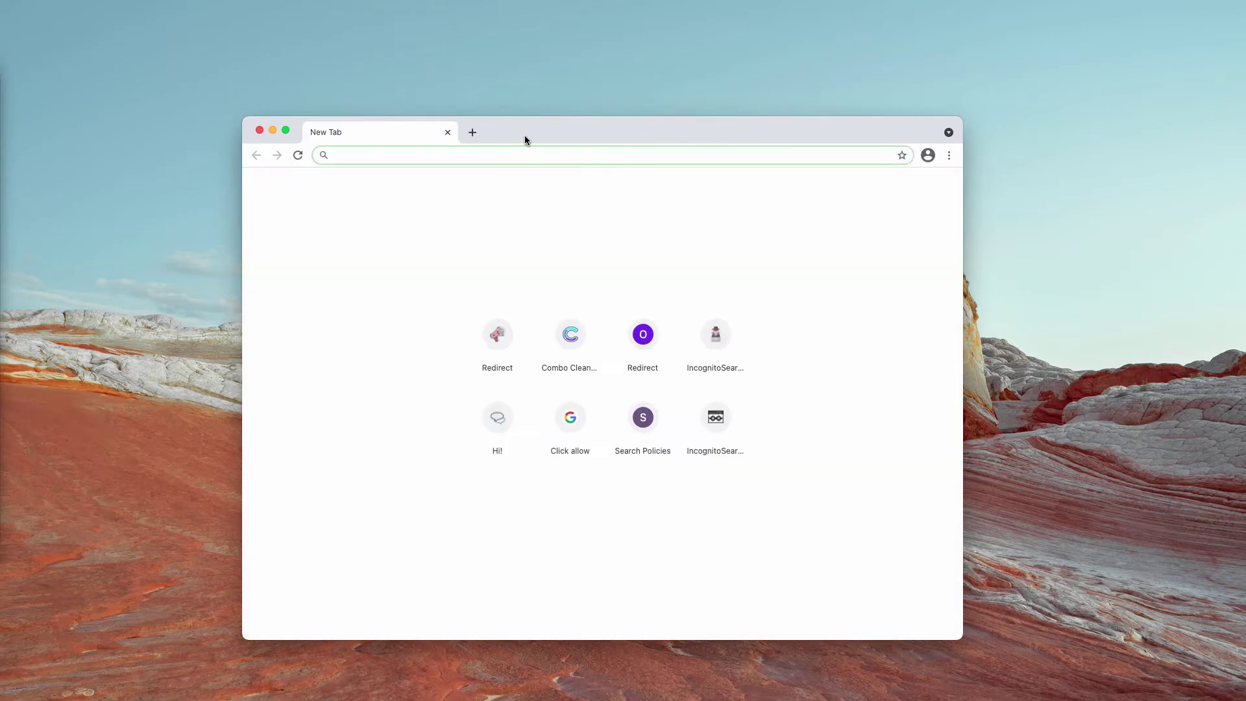
left_click_drag(524, 135, 582, 139)
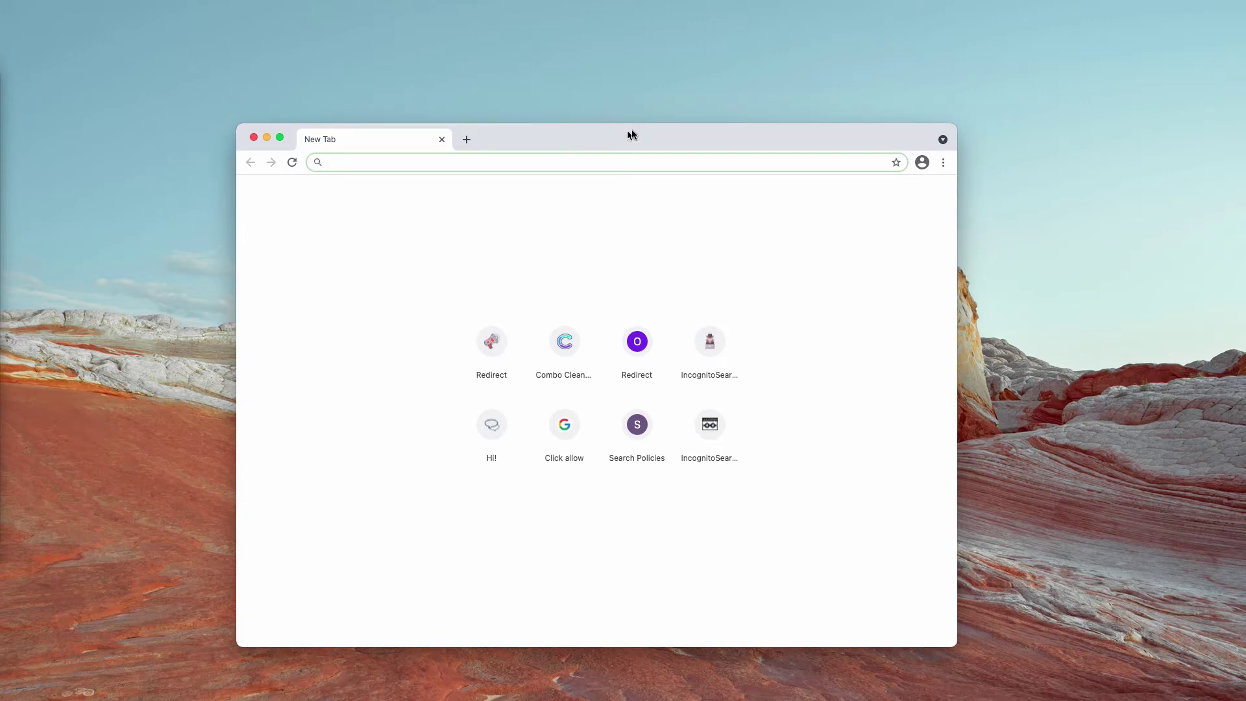
Step: Go to Chrome Settings > Privacy and security > Site Settings and scroll to Permissions
left_click(940, 162)
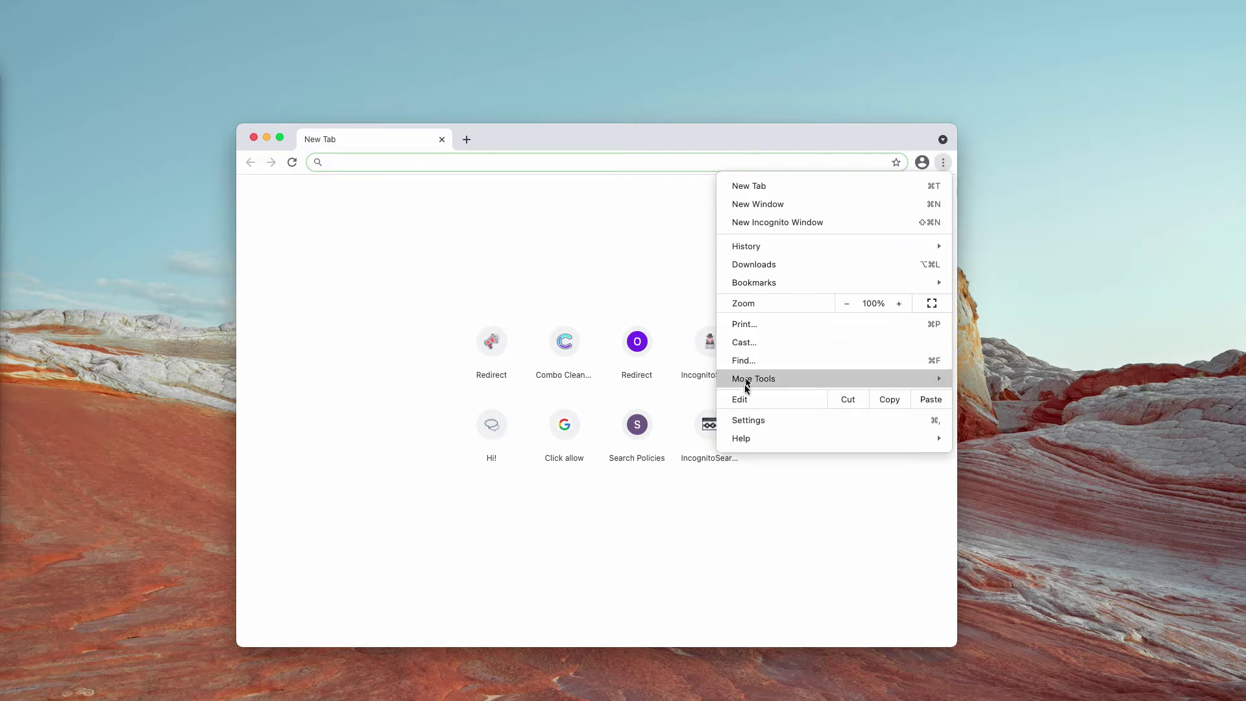
left_click(746, 420)
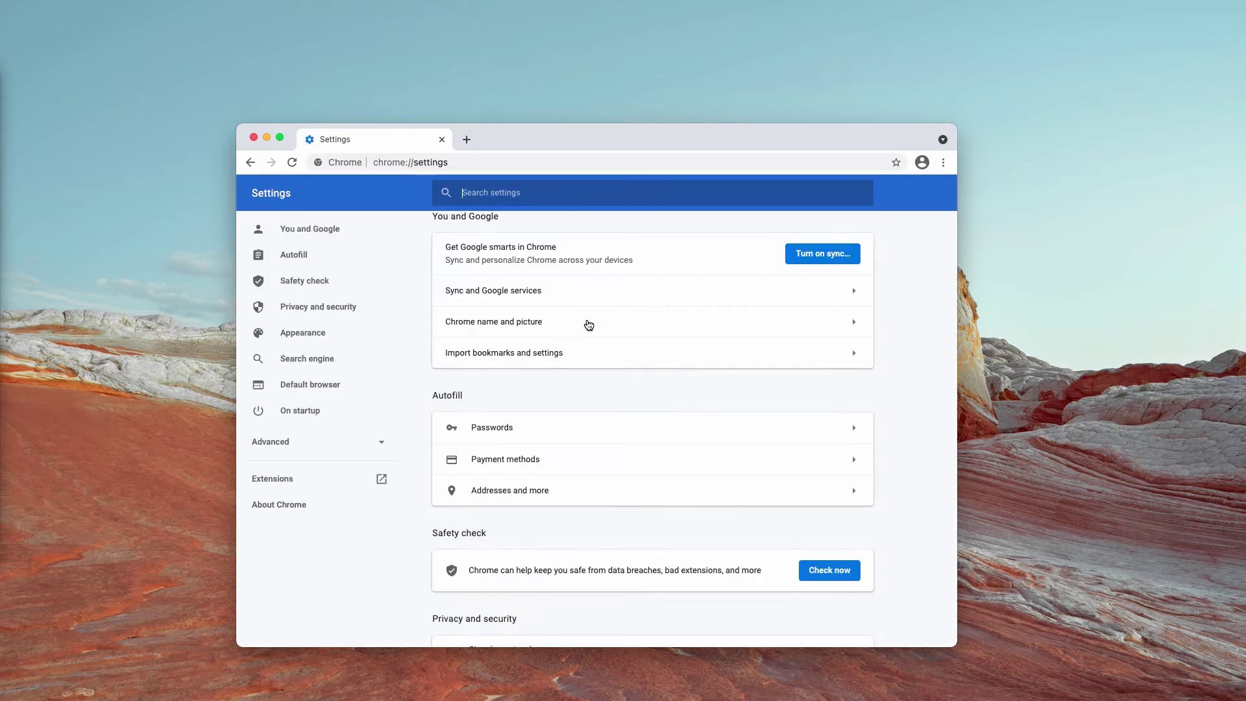
scroll(586, 323, "down", 5)
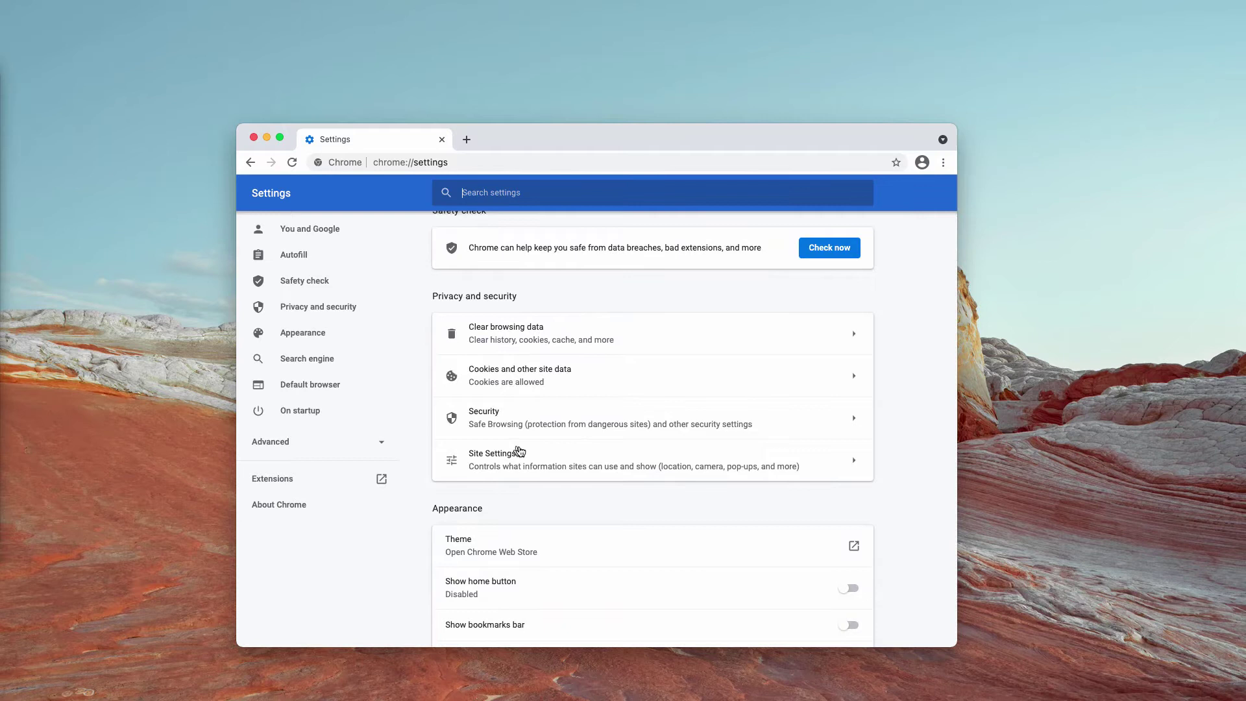
left_click(511, 462)
scroll(496, 389, "down", 5)
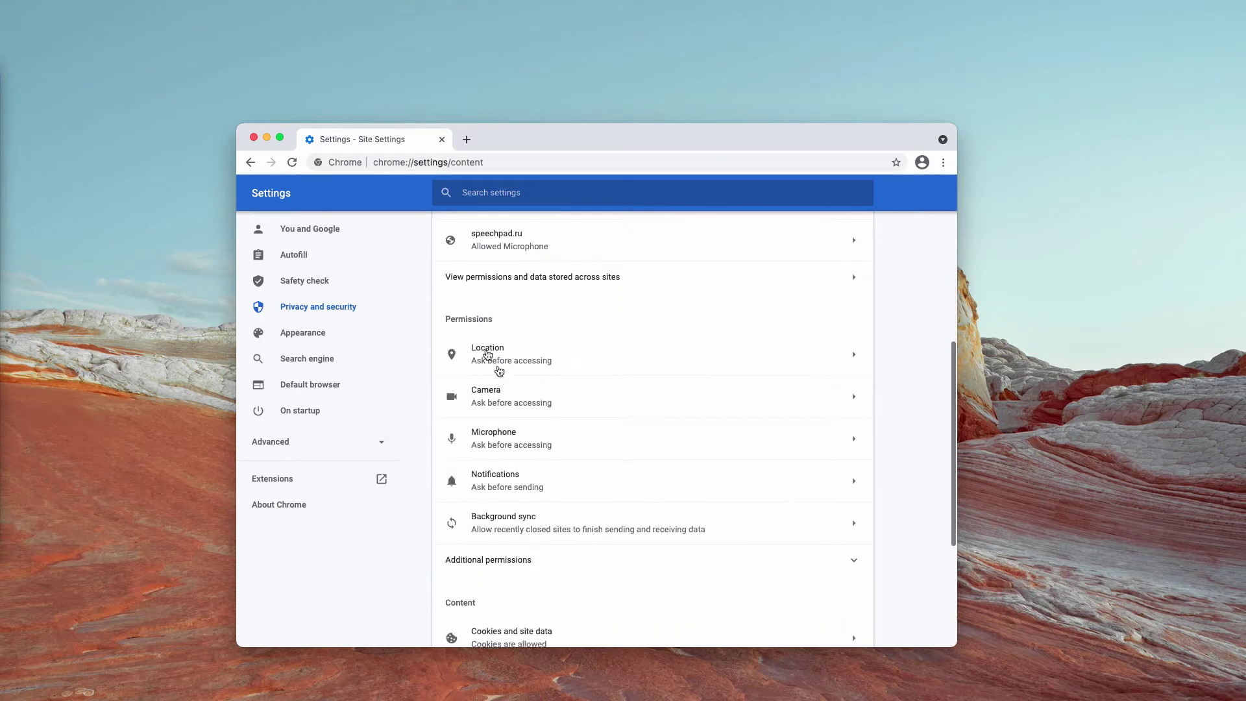
left_click_drag(445, 319, 487, 317)
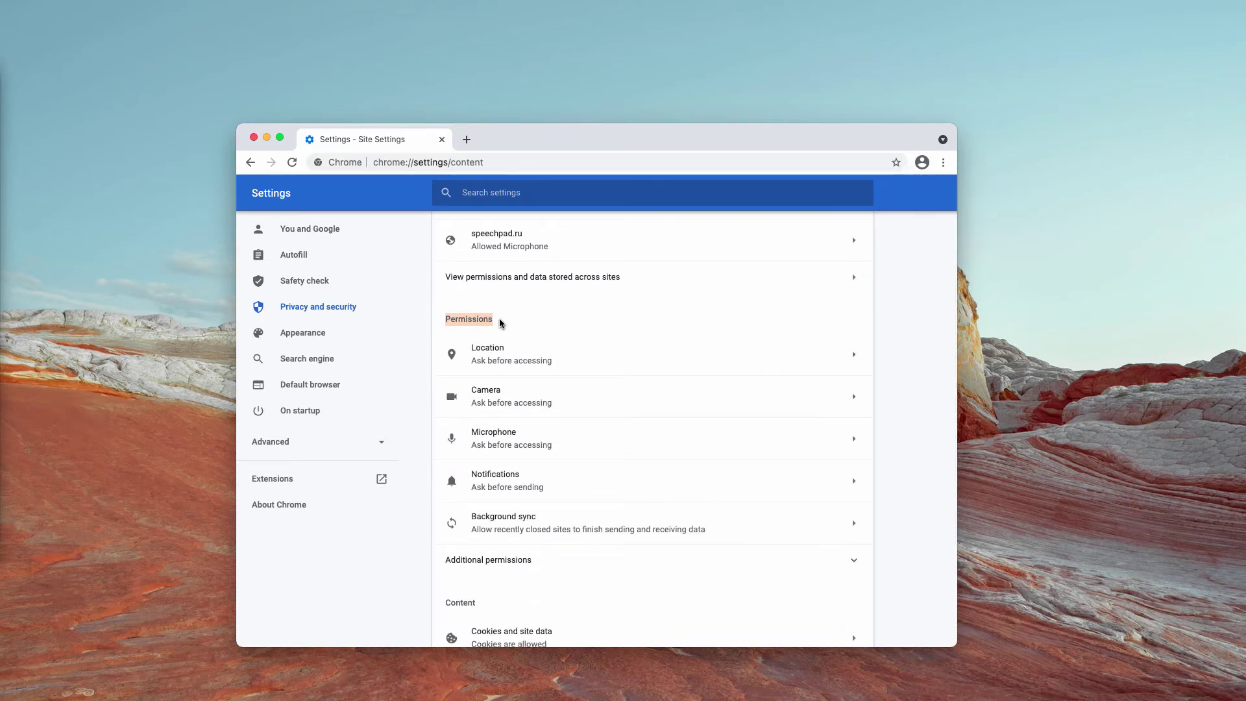
left_click(521, 321)
left_click(514, 478)
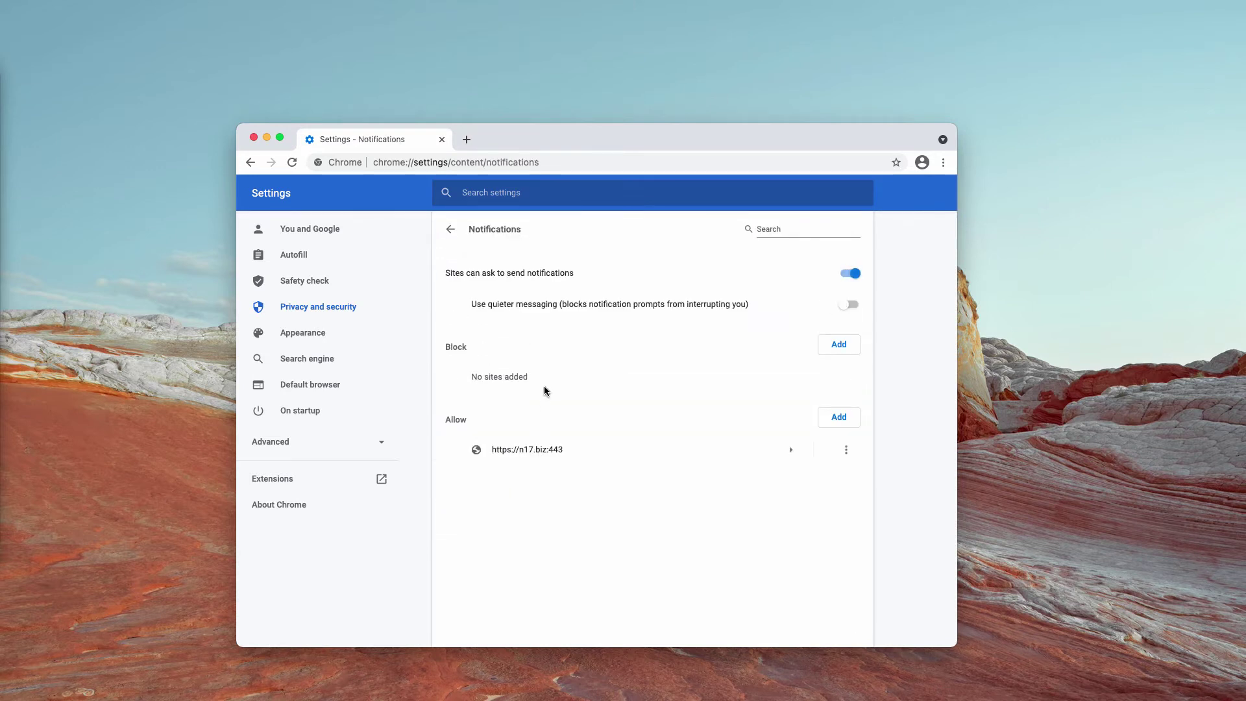
left_click_drag(473, 423, 444, 420)
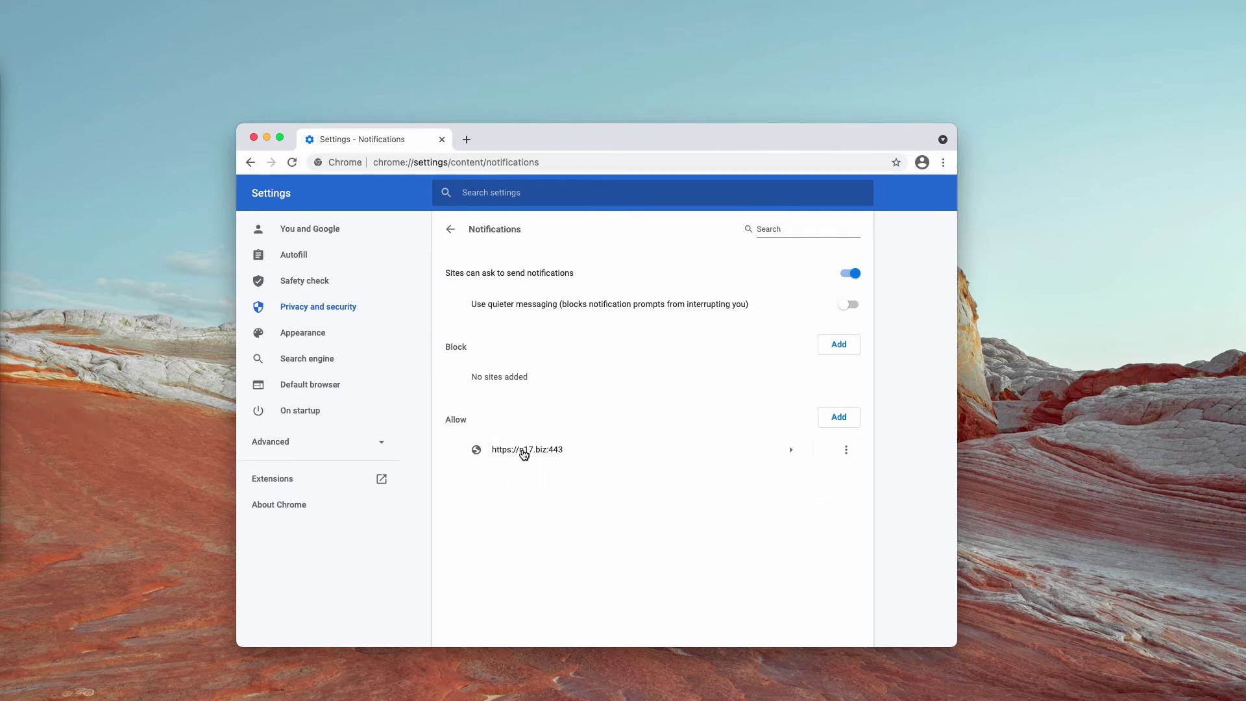
left_click(850, 454)
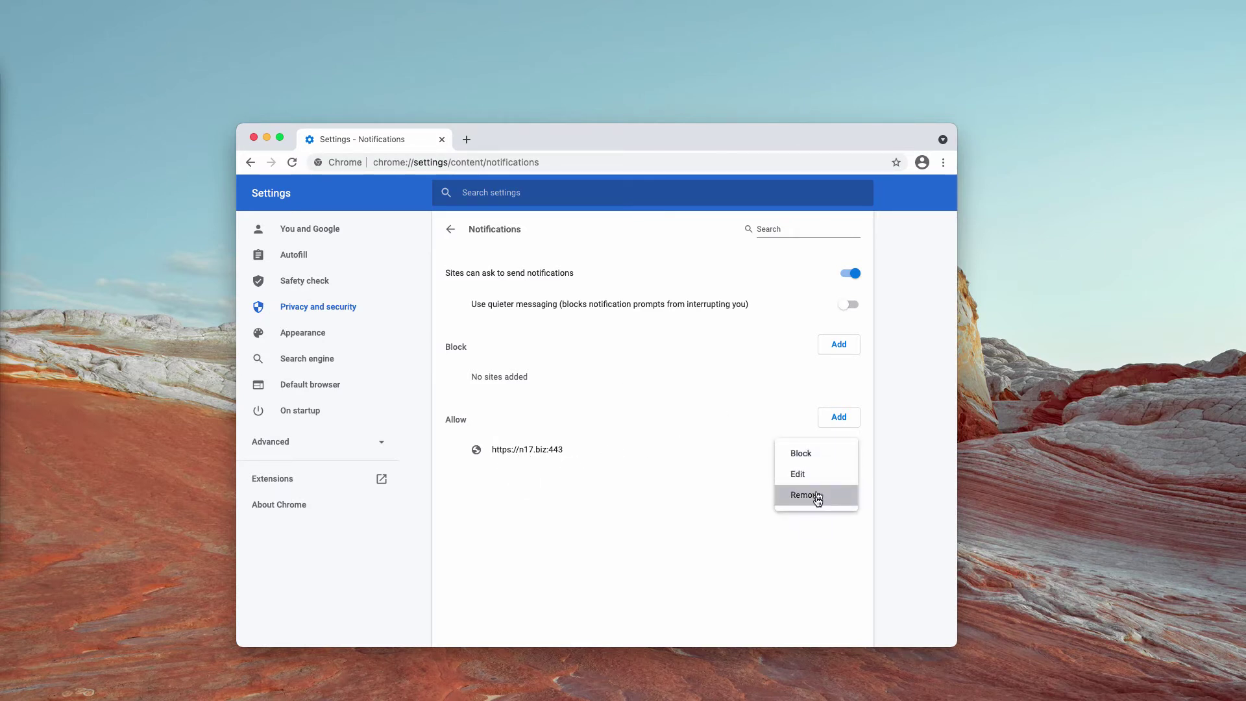
left_click(816, 500)
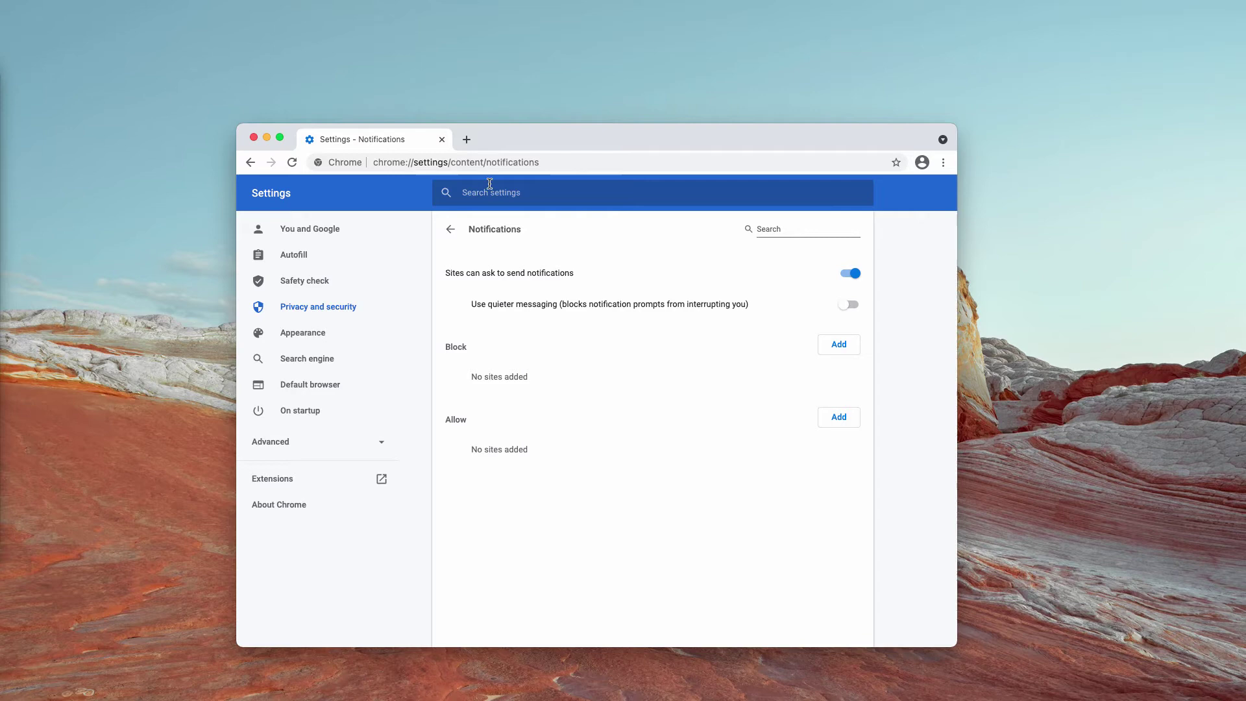
left_click(475, 162)
Step: Load combocleaner.com in the address bar and switch to the Combo Cleaner app
type("combocleaner.com")
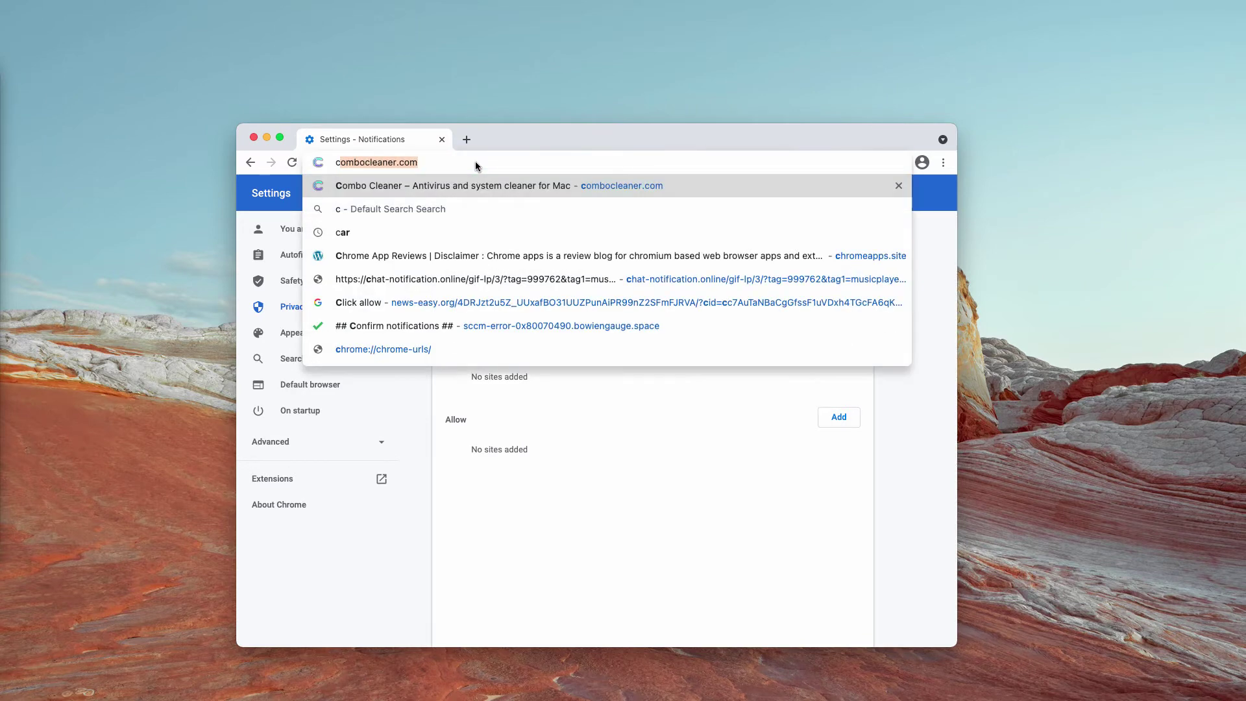
key("Return")
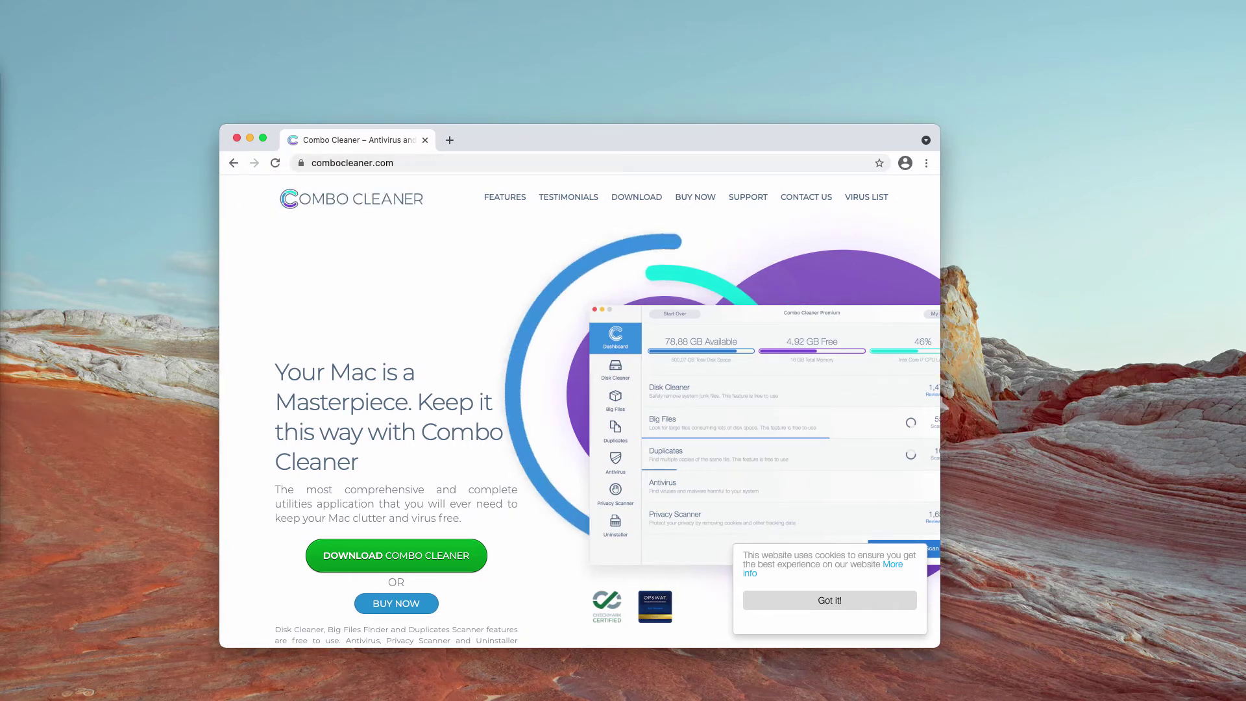
left_click(162, 224)
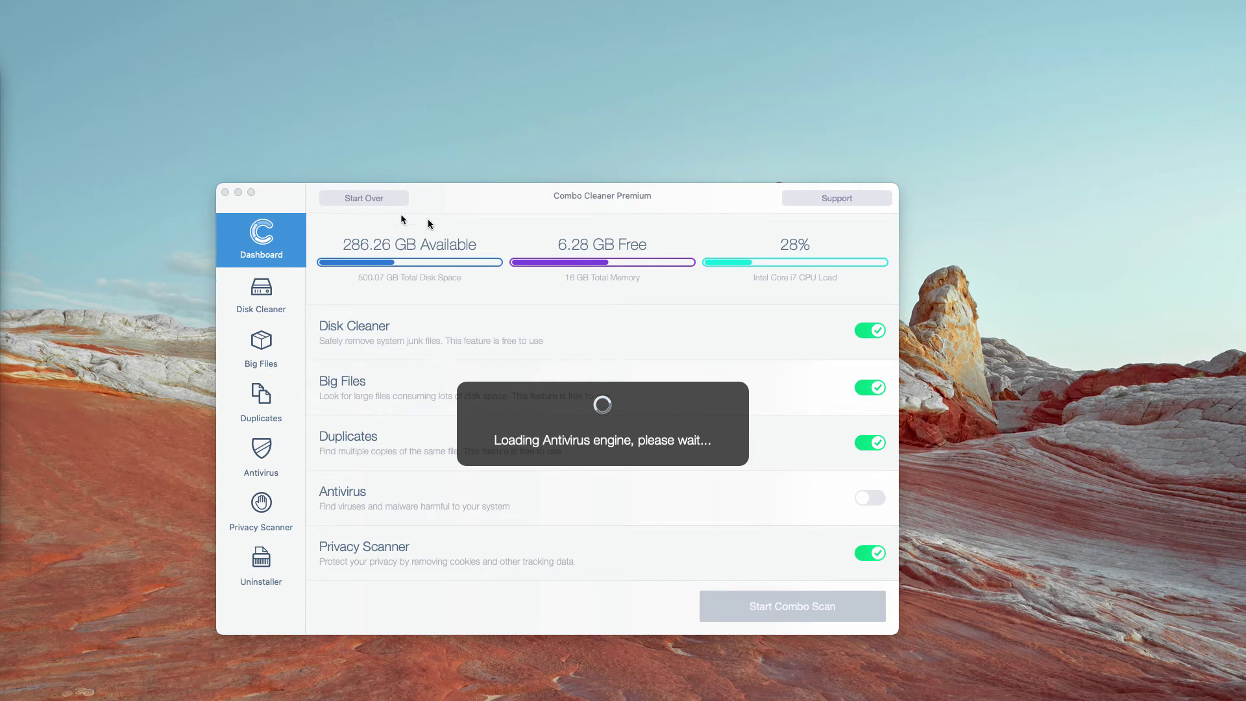
Step: Start a Combo Scan from the Combo Cleaner Dashboard
left_click(757, 571)
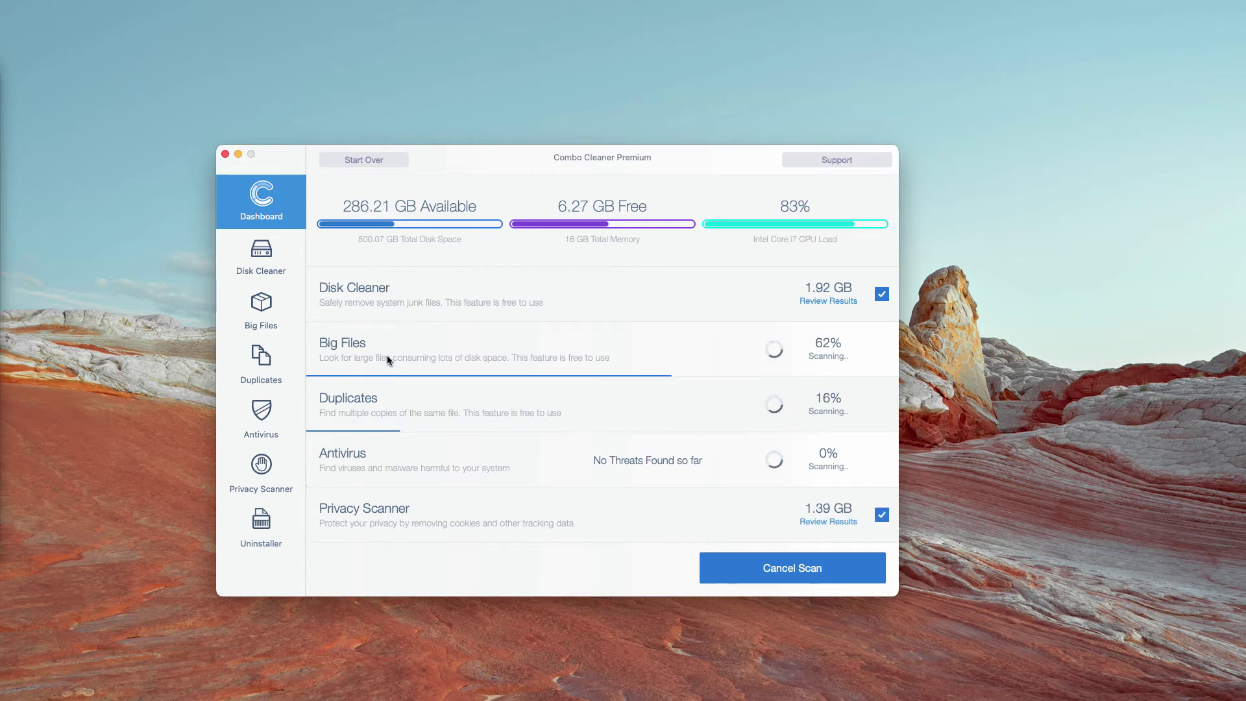
Step: Follow the Antivirus quick scan, then return to the Dashboard for the 7-threat results
left_click(255, 406)
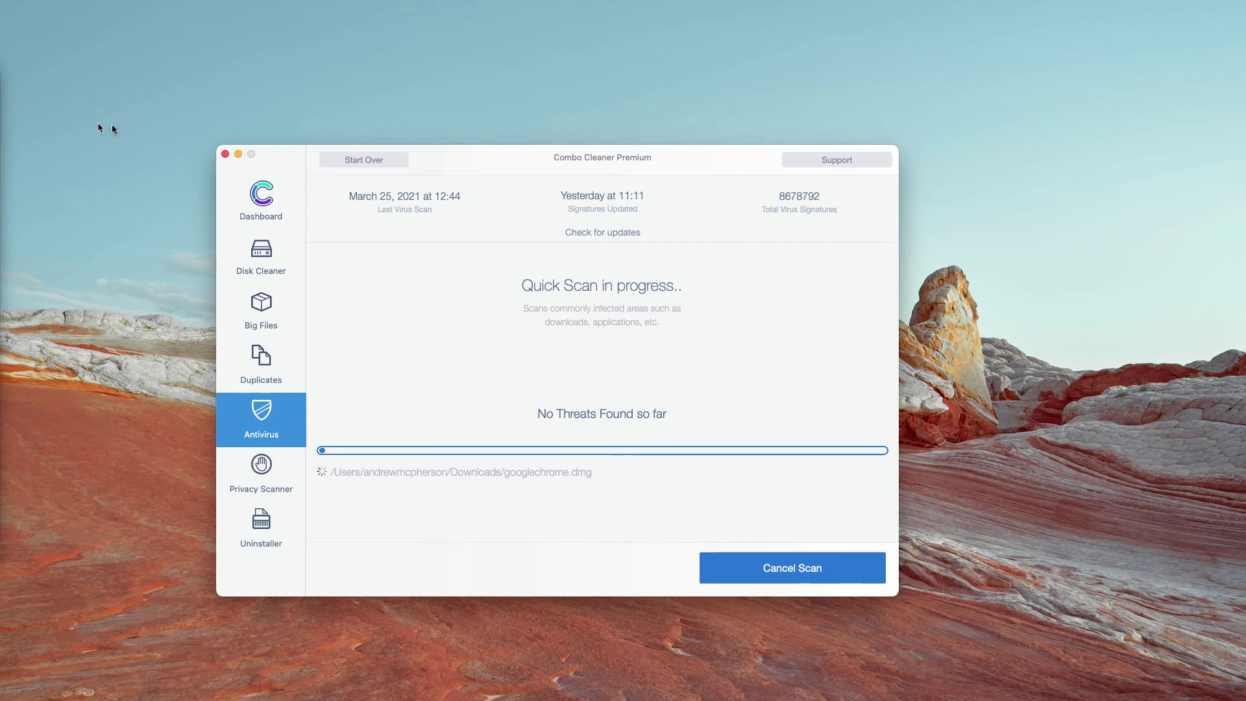
left_click(260, 194)
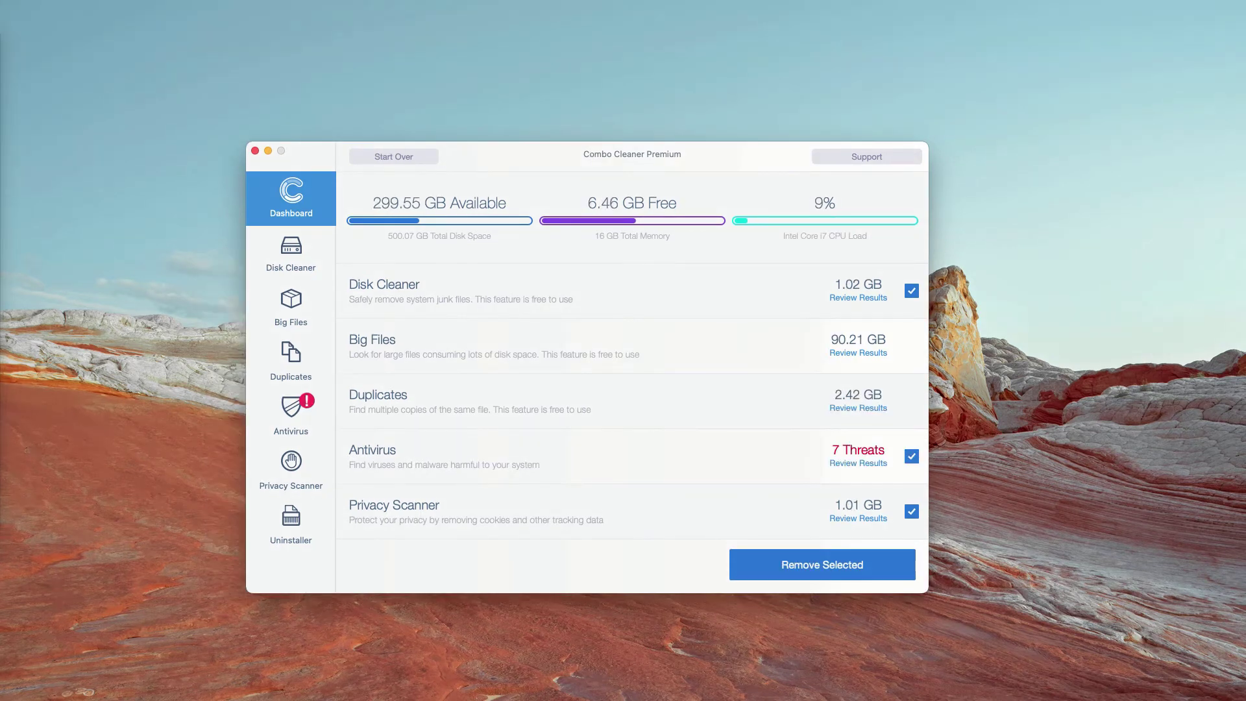
left_click_drag(610, 160, 592, 160)
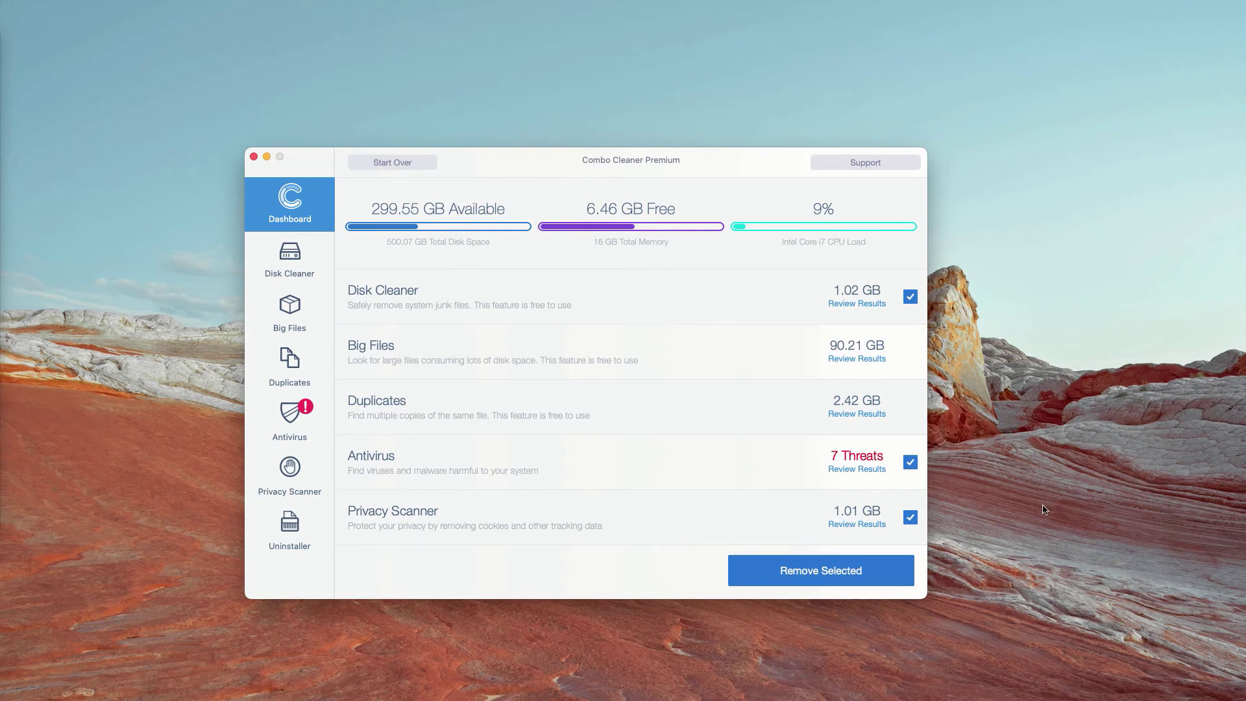
left_click(290, 428)
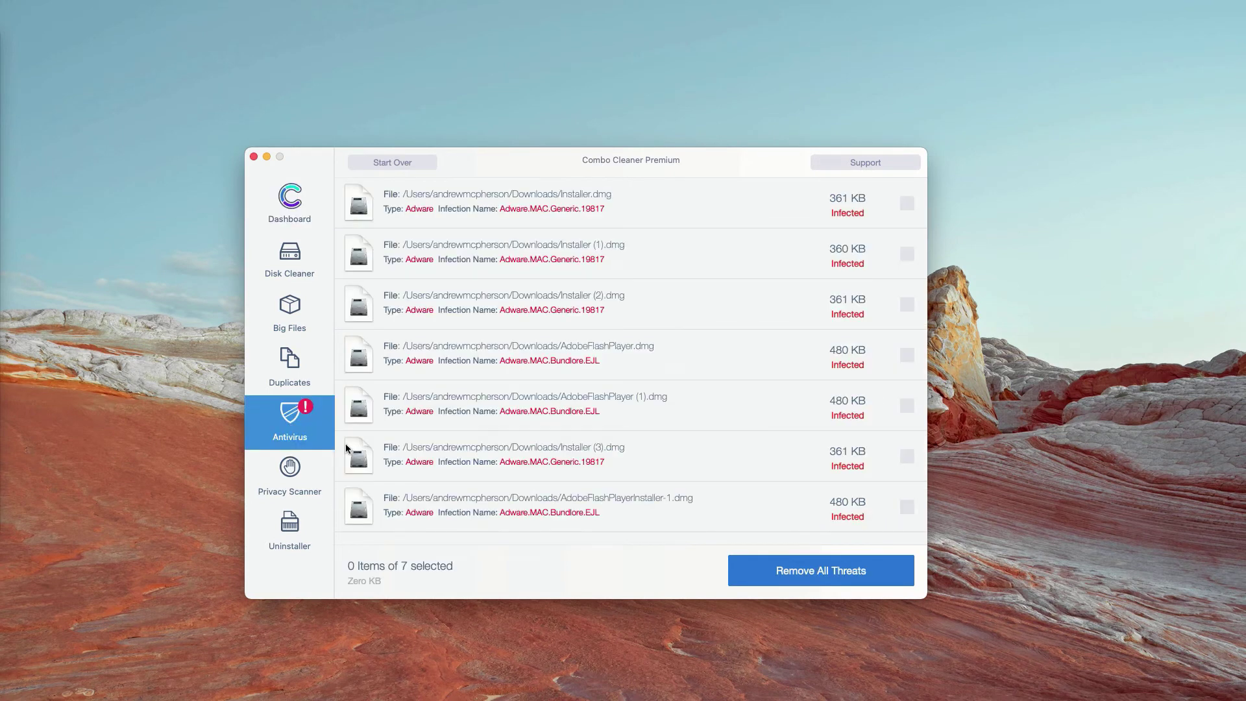
left_click(286, 208)
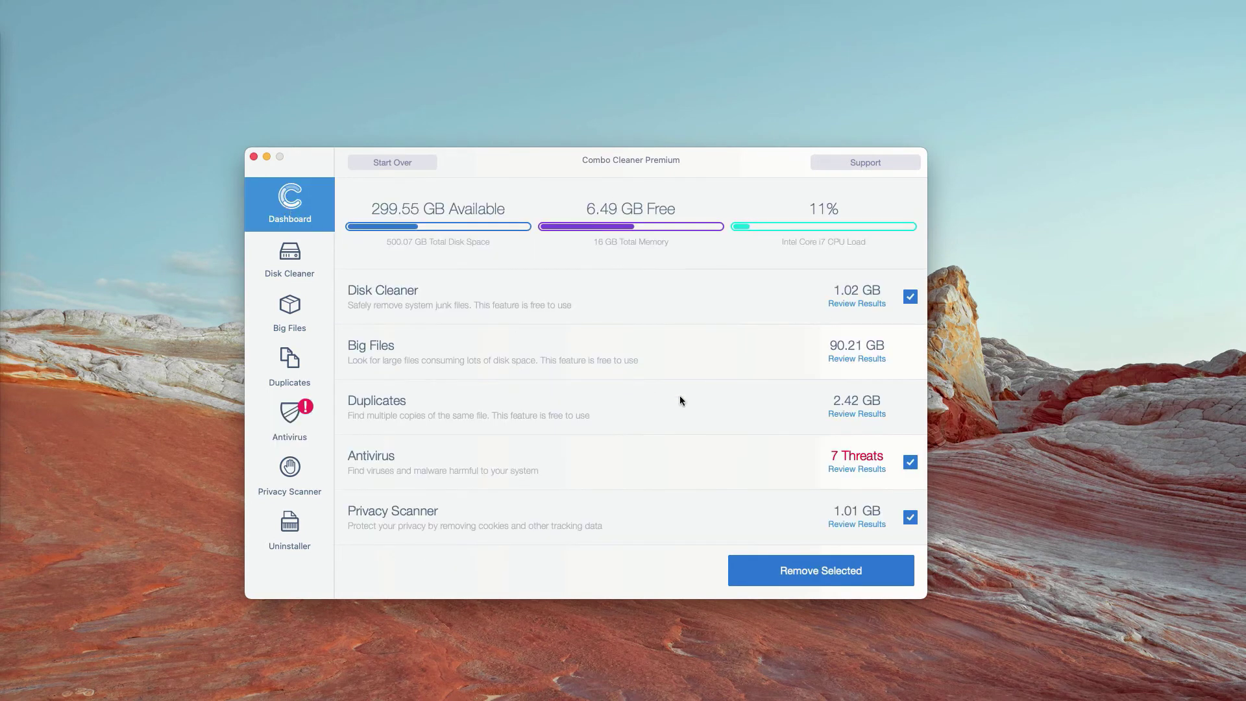
Step: Review the 7 antivirus threats and reveal Installer.dmg in the Downloads folder
left_click(861, 470)
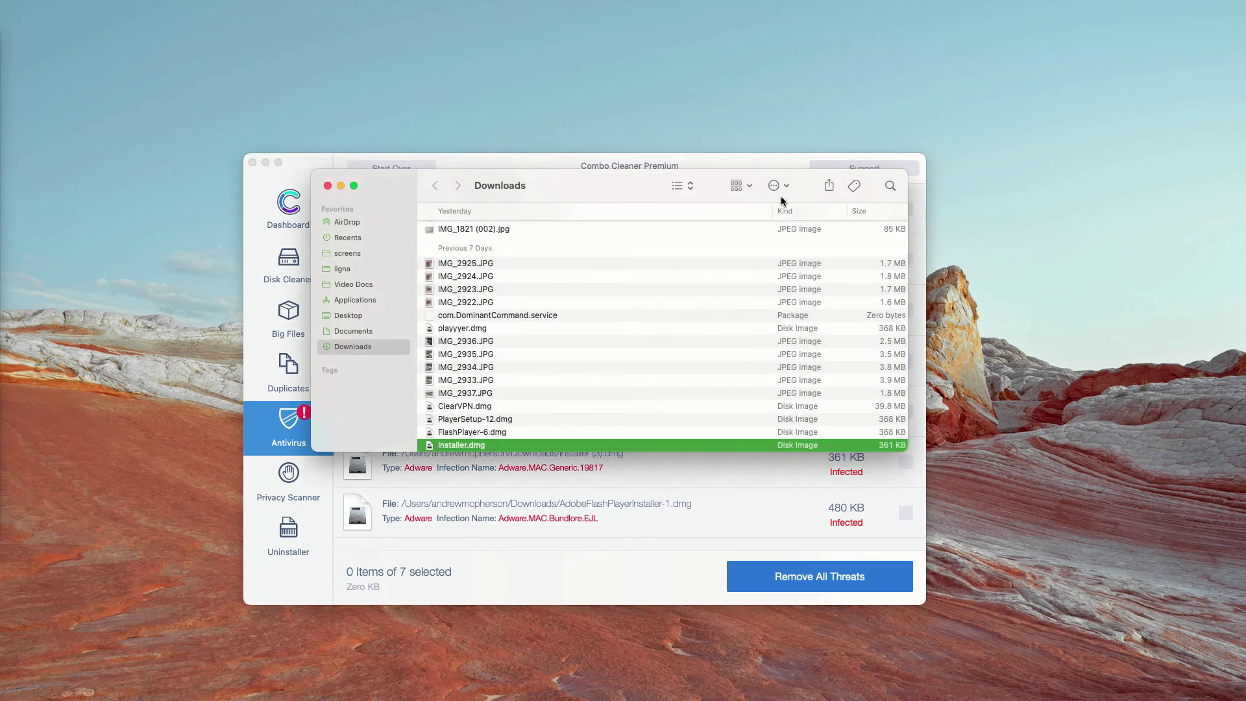
Step: Move Installer.dmg from Downloads to the Trash and close the Finder window
scroll(549, 423, "down", 2)
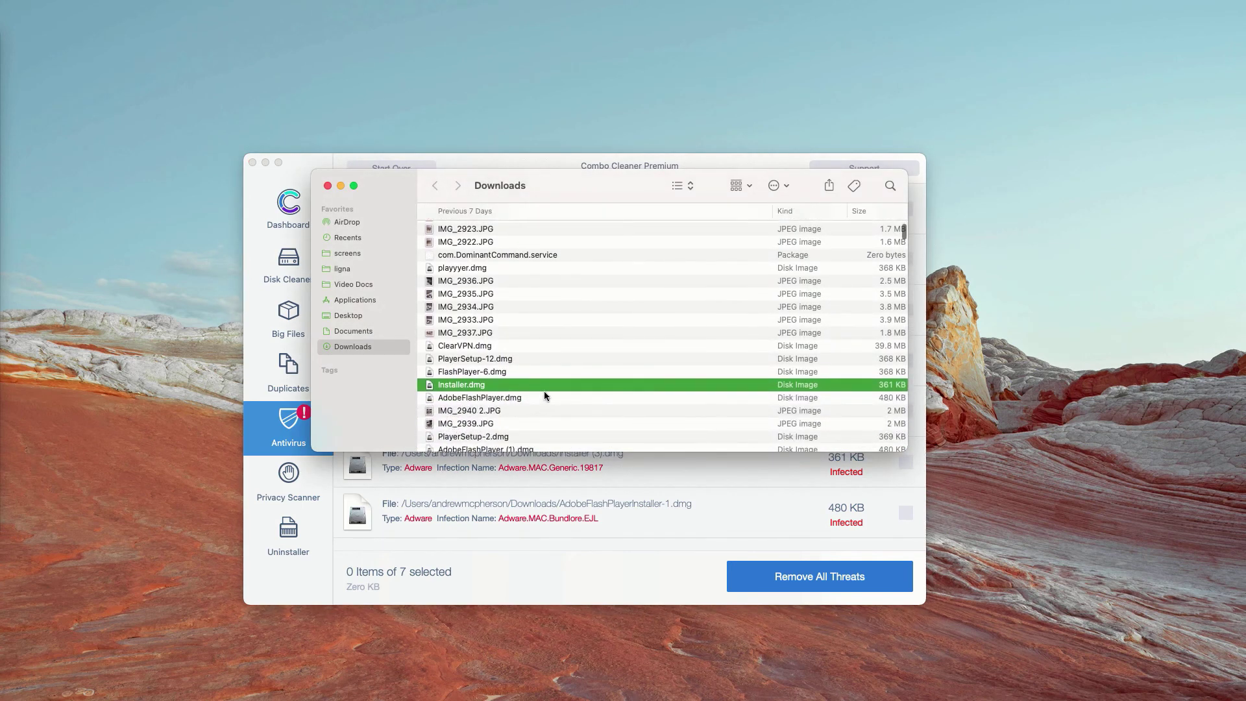
right_click(495, 388)
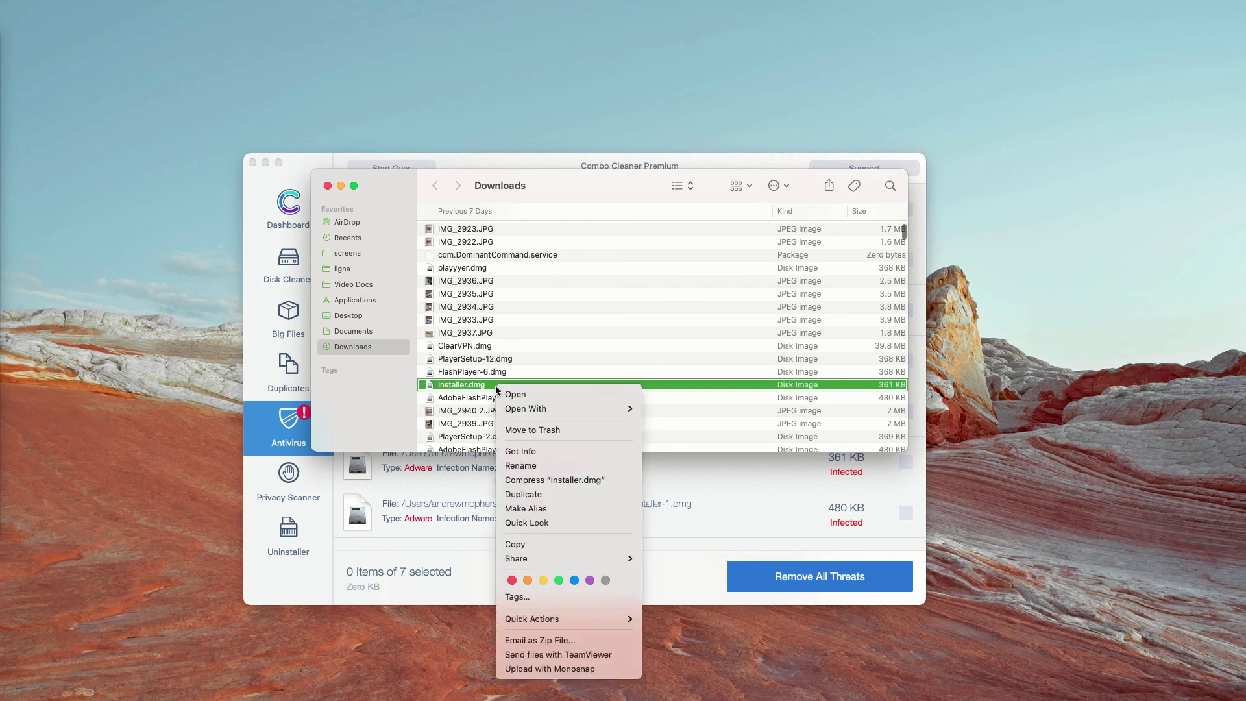
left_click(542, 426)
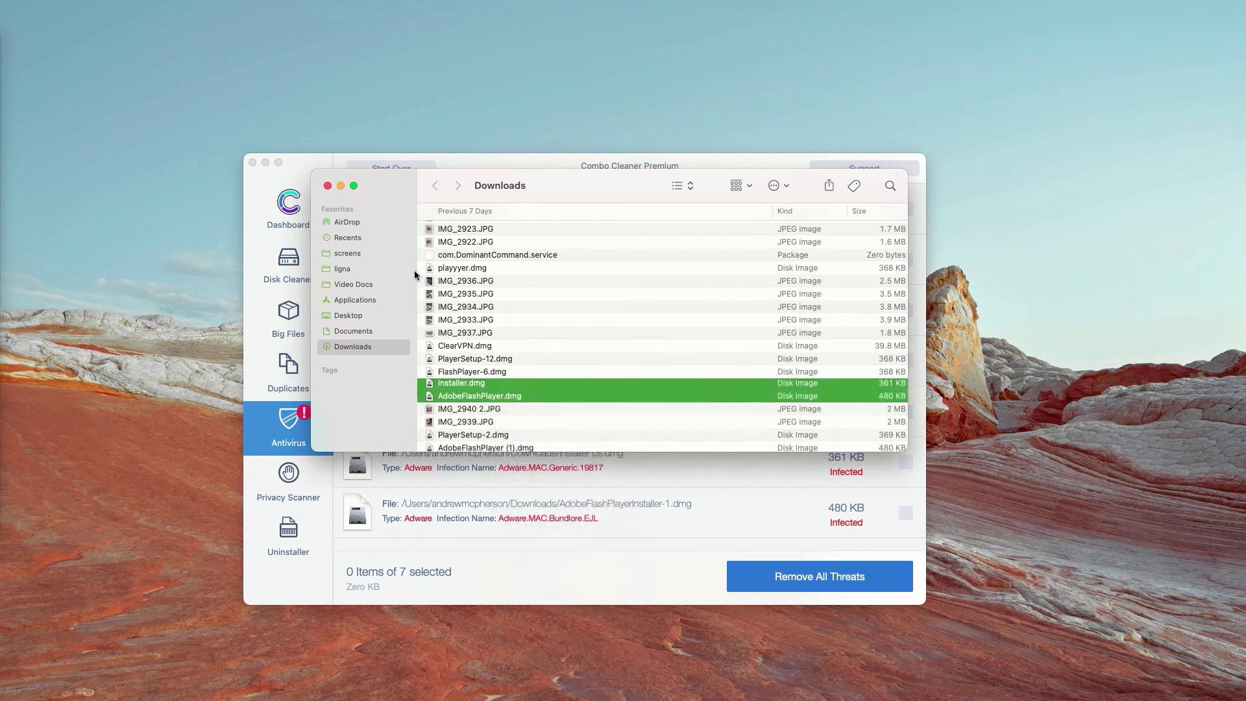
left_click(327, 186)
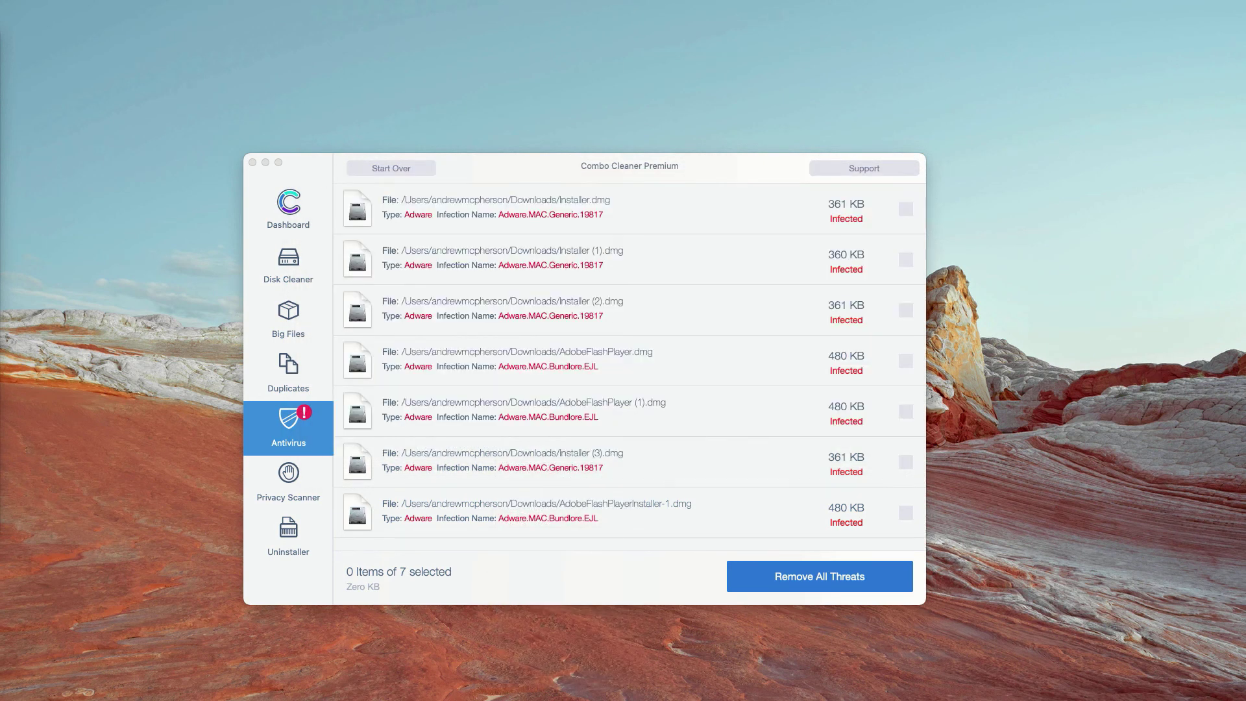
Step: Reveal Installer (1).dmg, move it to the Trash, and return to Combo Cleaner
left_click(781, 248)
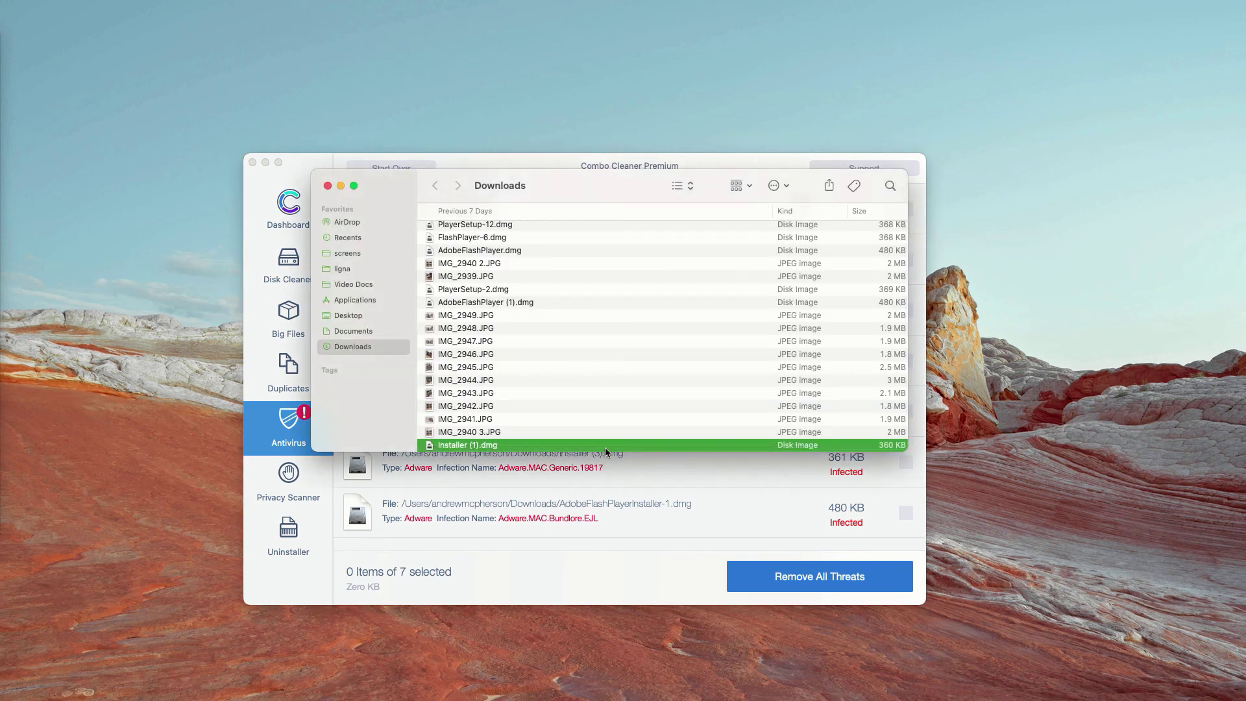
right_click(610, 444)
left_click(637, 447)
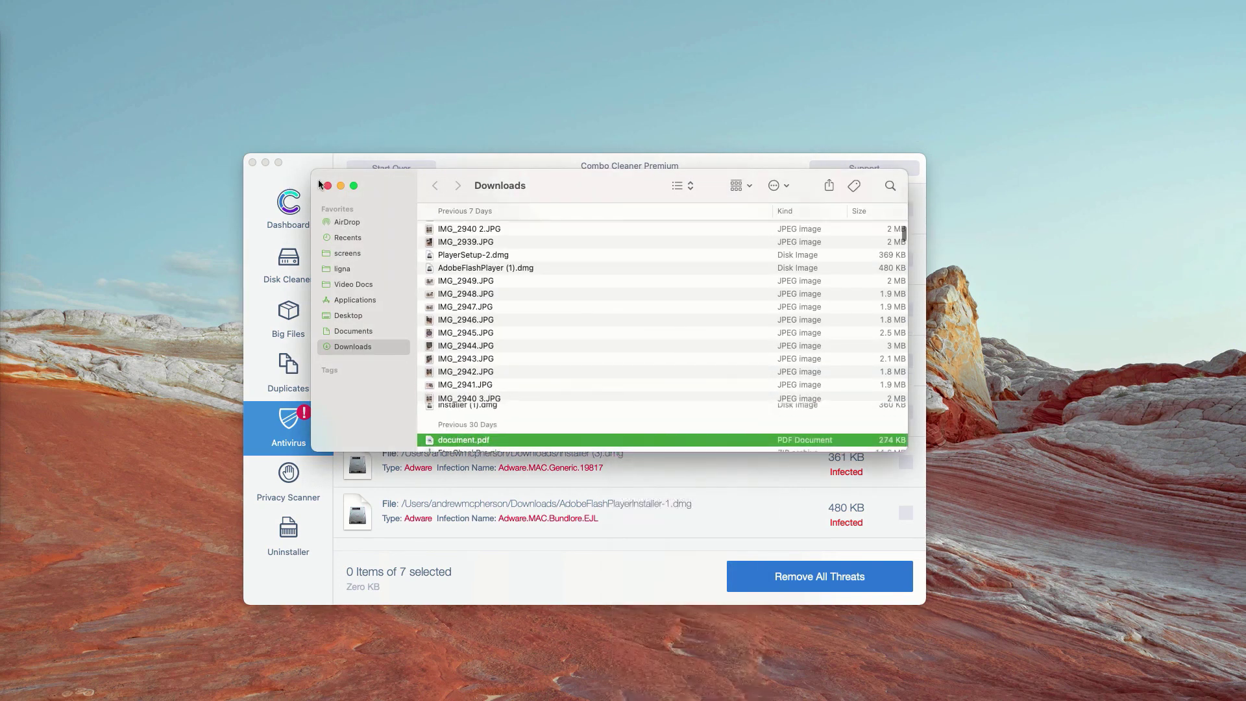
left_click(327, 186)
left_click(517, 168)
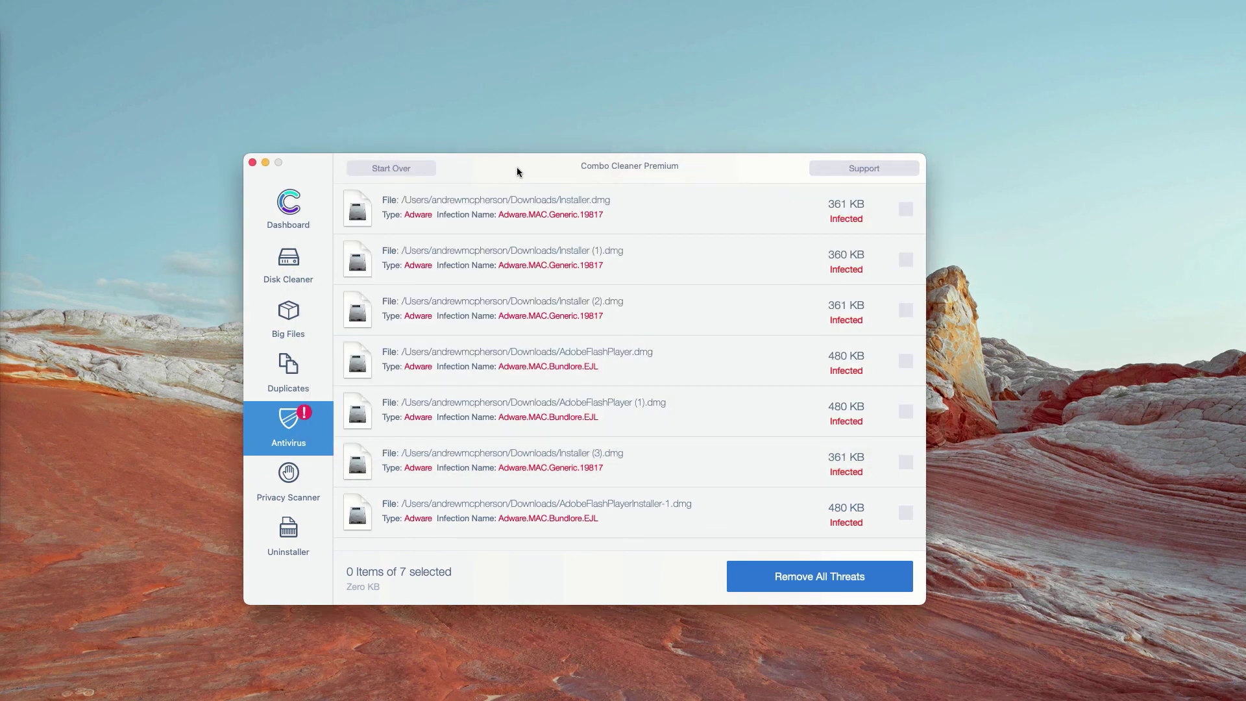